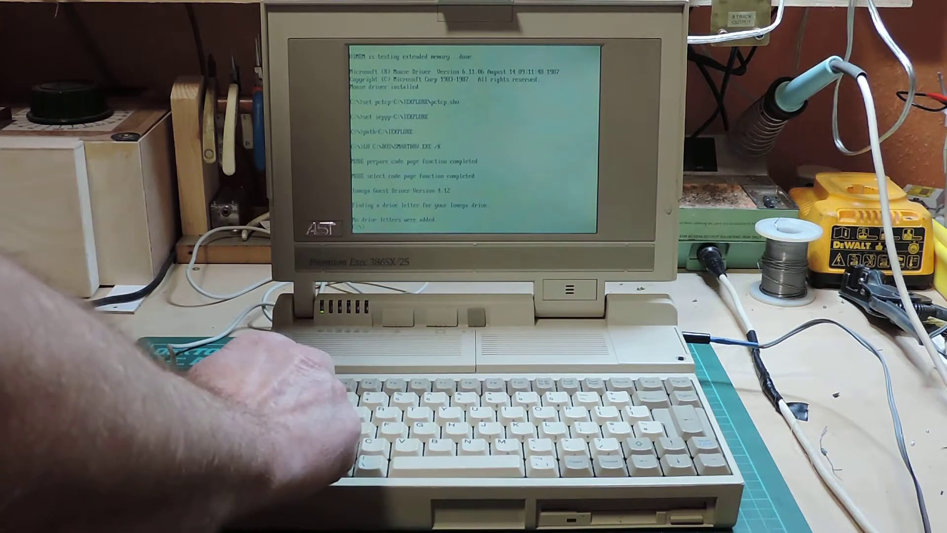
{"action": "type", "text": "wi"}
Run win from the DOS prompt so Program Manager loads the Main and Games groups
{"action": "key", "text": "Return"}
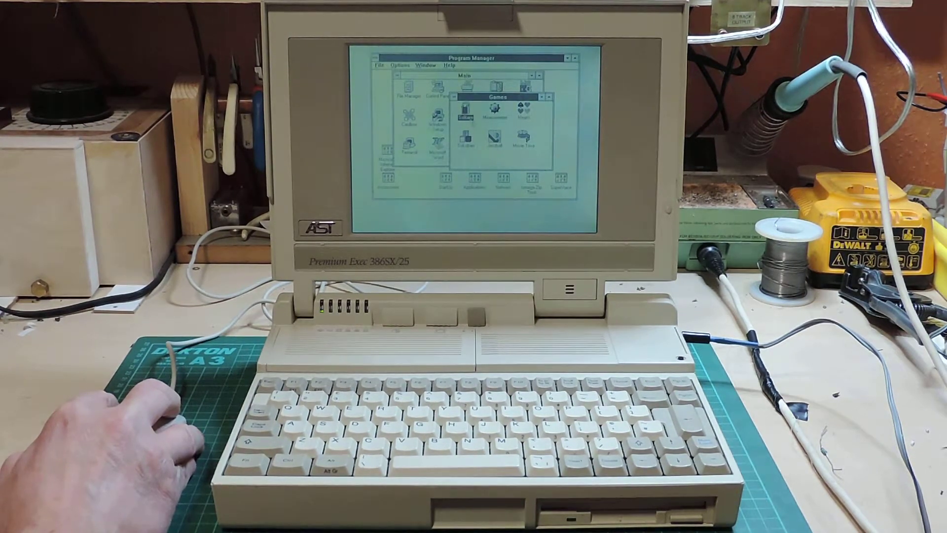
Launch Solitaire and move the 5 and 4 of spades onto the 6 and 5 of diamonds
{"action": "double_click", "coordinate": [470, 120]}
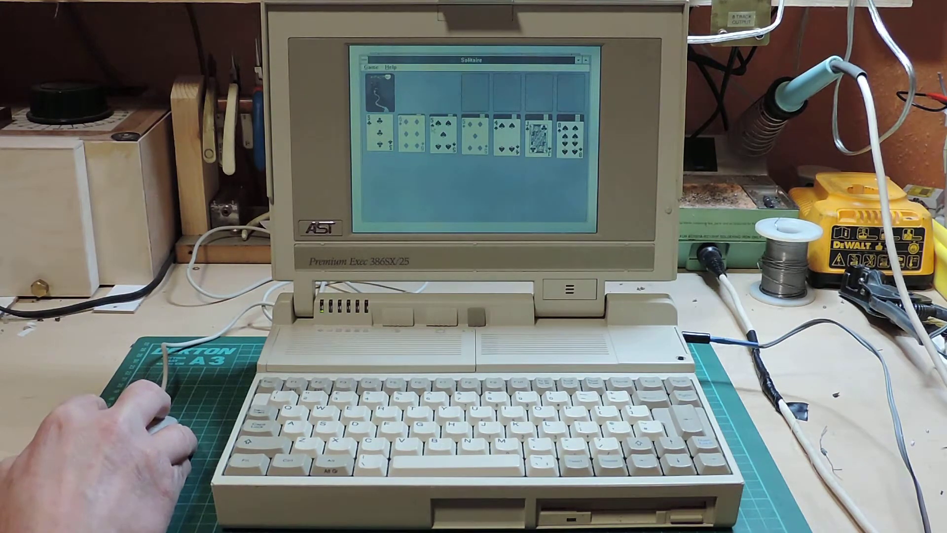
{"action": "left_click", "coordinate": [411, 133]}
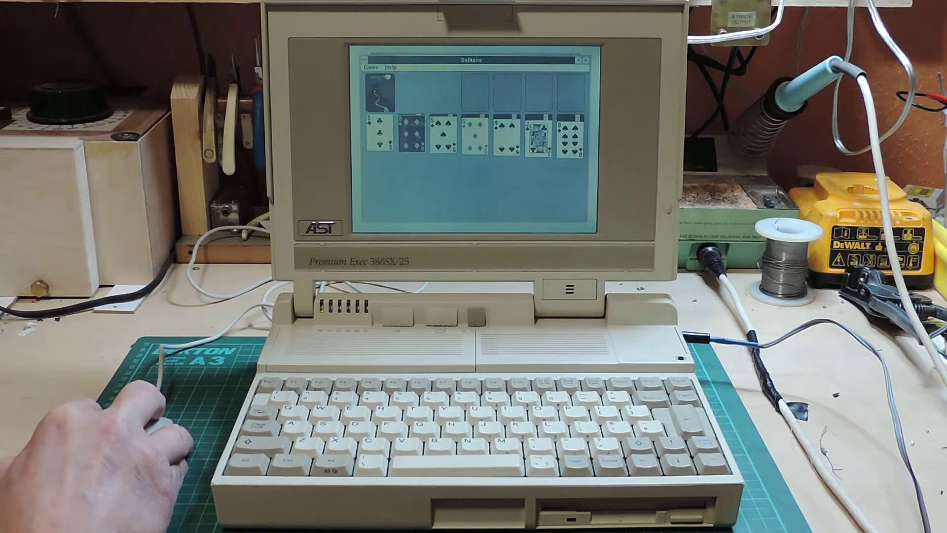
{"action": "left_click", "coordinate": [412, 142]}
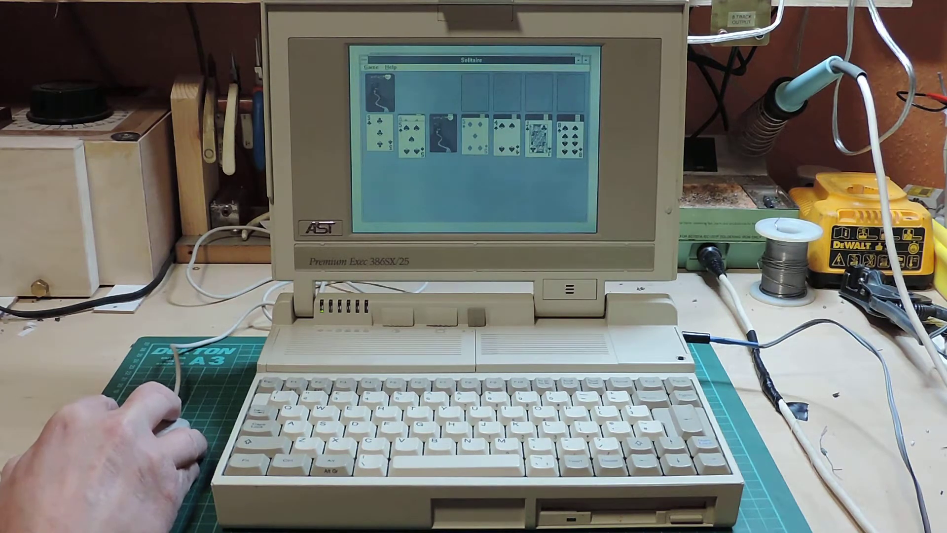
{"action": "left_click", "coordinate": [481, 142]}
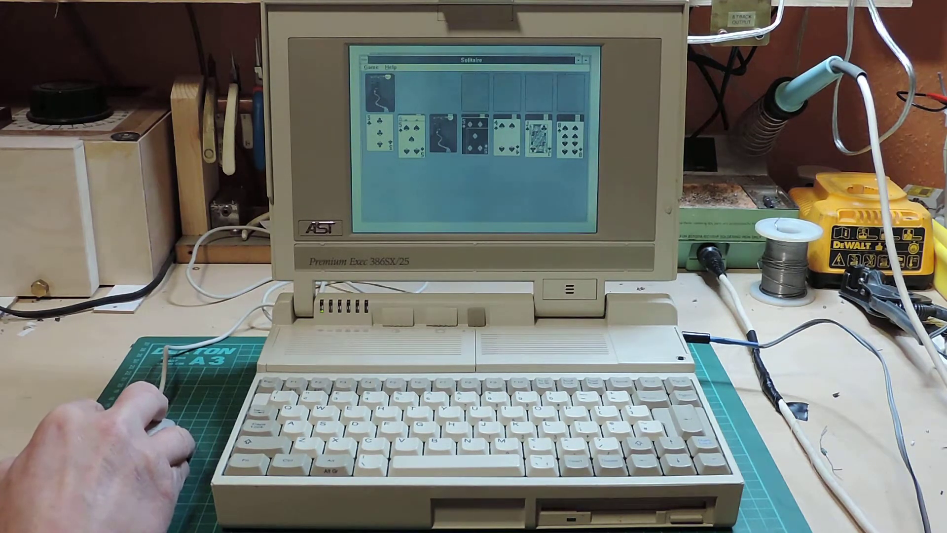
{"action": "left_click", "coordinate": [481, 144]}
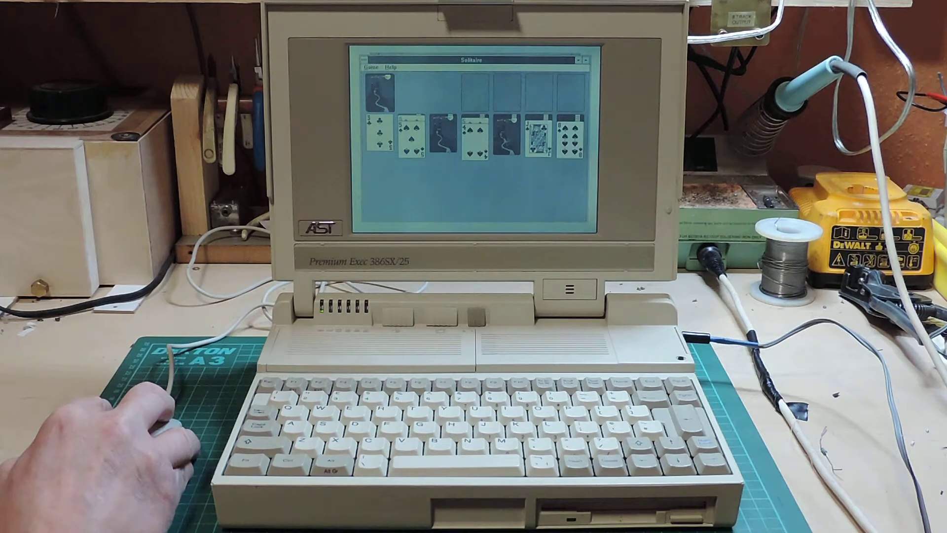
Turn over the hidden cards in columns 5, 3 and 7, building onto the 9 of hearts
{"action": "left_click", "coordinate": [508, 139]}
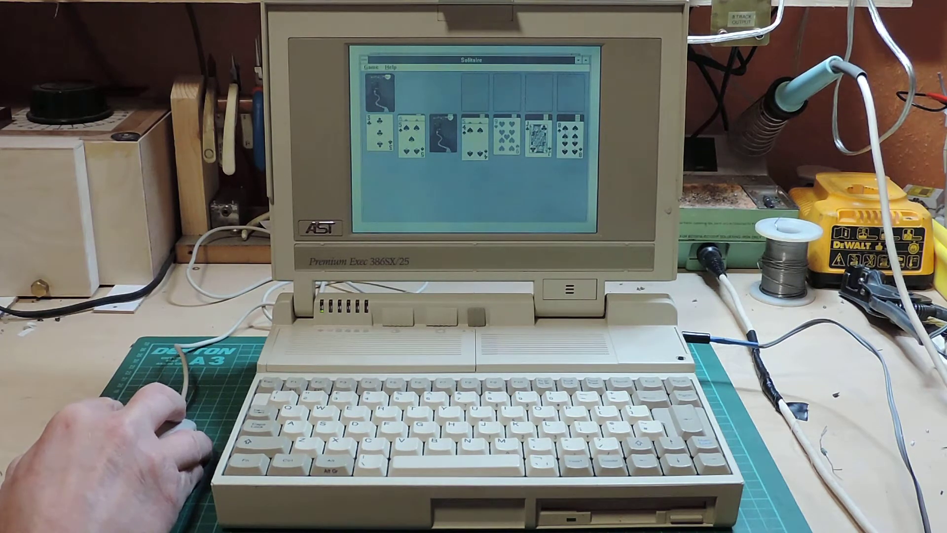
{"action": "left_click", "coordinate": [508, 139]}
{"action": "left_click", "coordinate": [570, 137]}
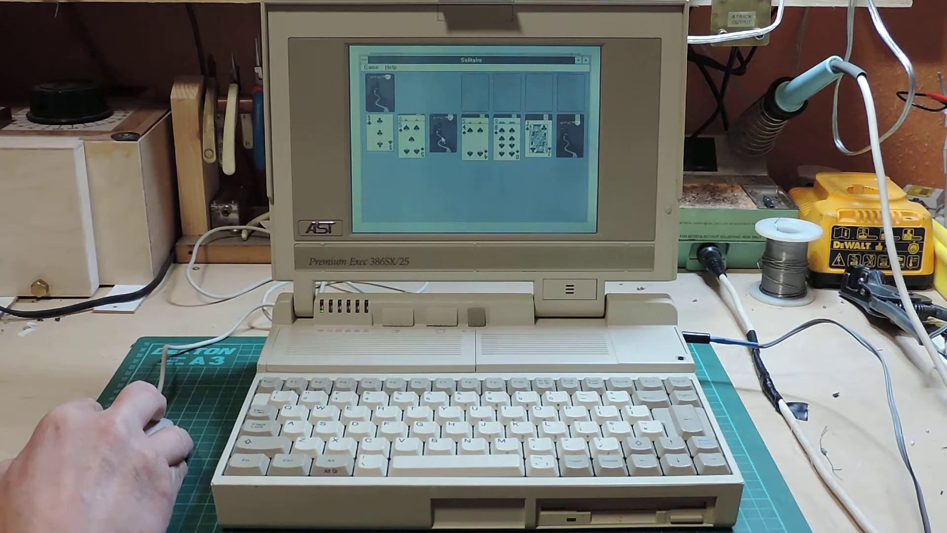
{"action": "left_click", "coordinate": [441, 137]}
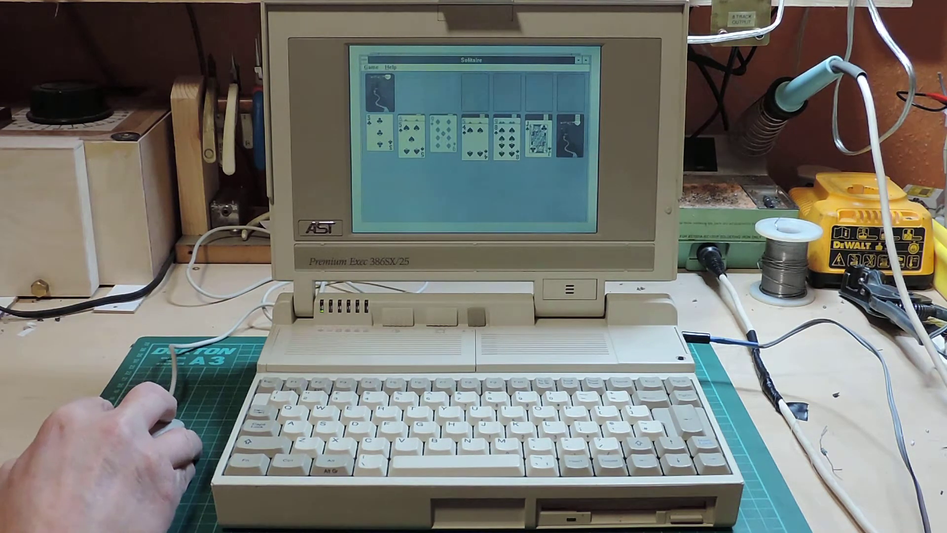
{"action": "left_click", "coordinate": [569, 133]}
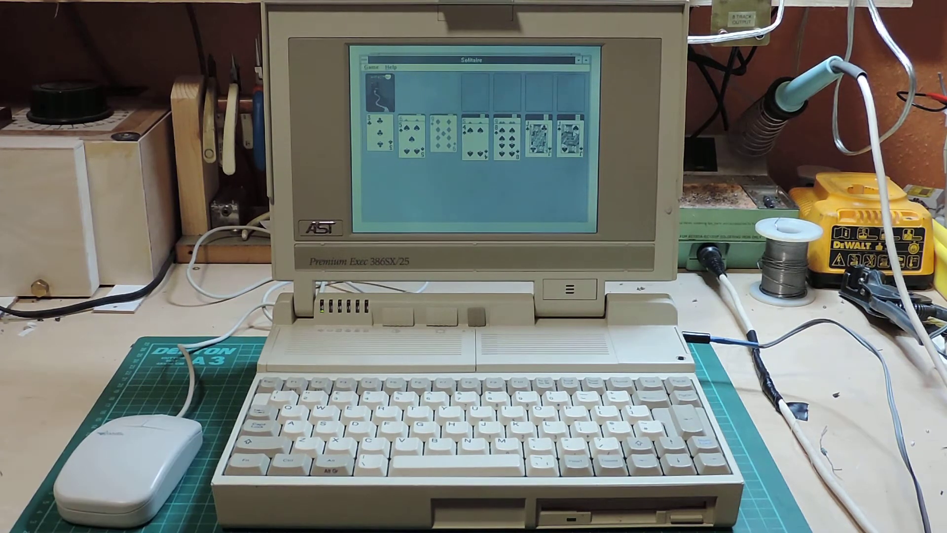